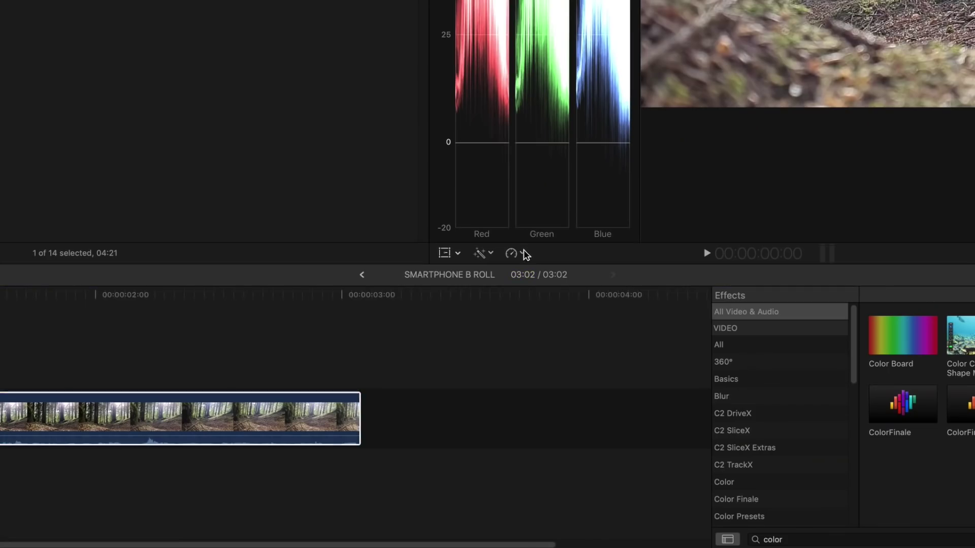
# Step: Slow the selected forest clip to a custom speed rate of 20%
pyautogui.click(504, 390)
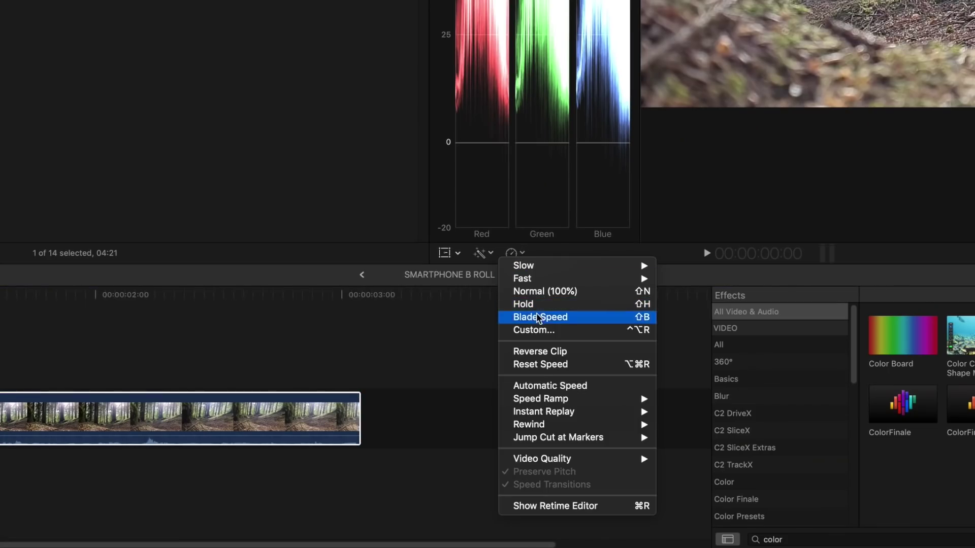
pyautogui.click(533, 329)
pyautogui.write('20')
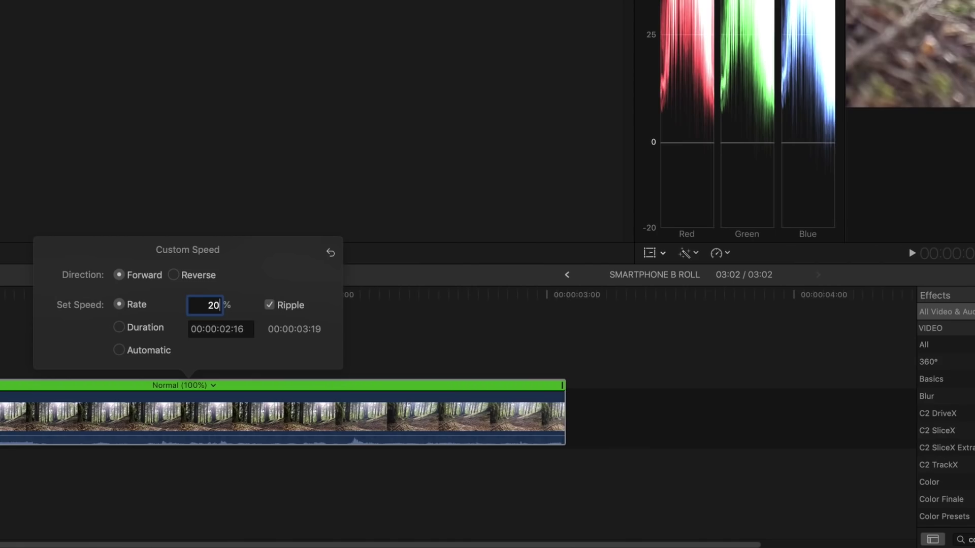
pyautogui.press('Return')
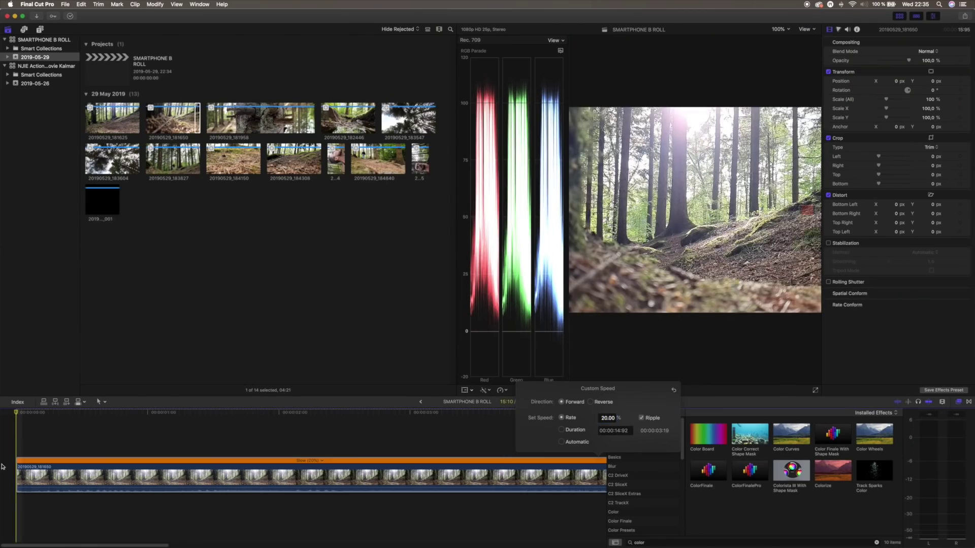
# Step: Play back the slowed forest clip, cut it at 2:24 and delete the remaining part
pyautogui.press('space')
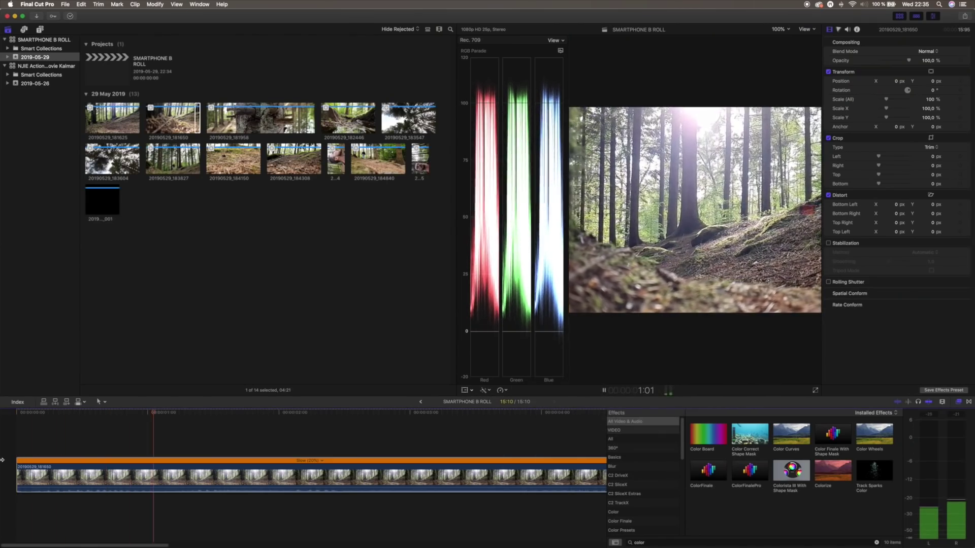
pyautogui.press('space')
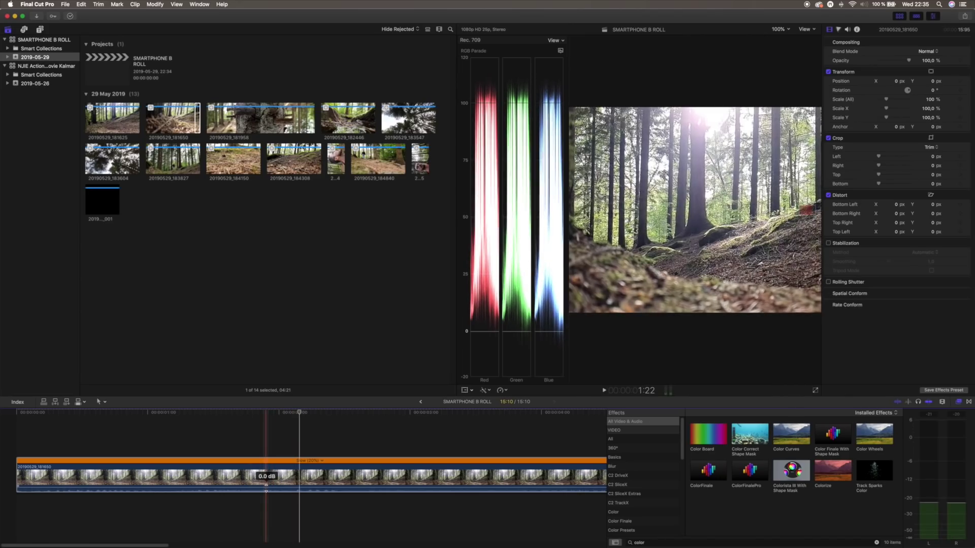
pyautogui.press('space')
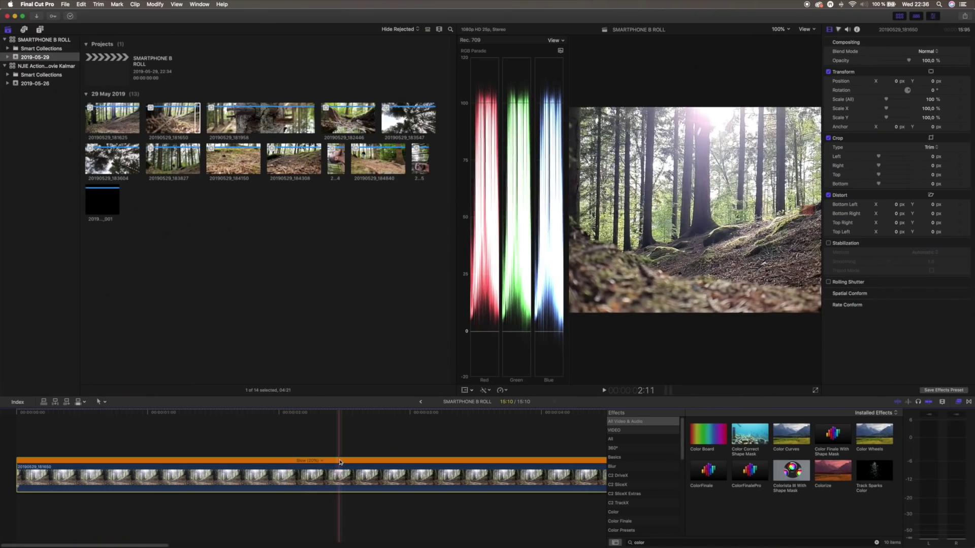
pyautogui.press('space')
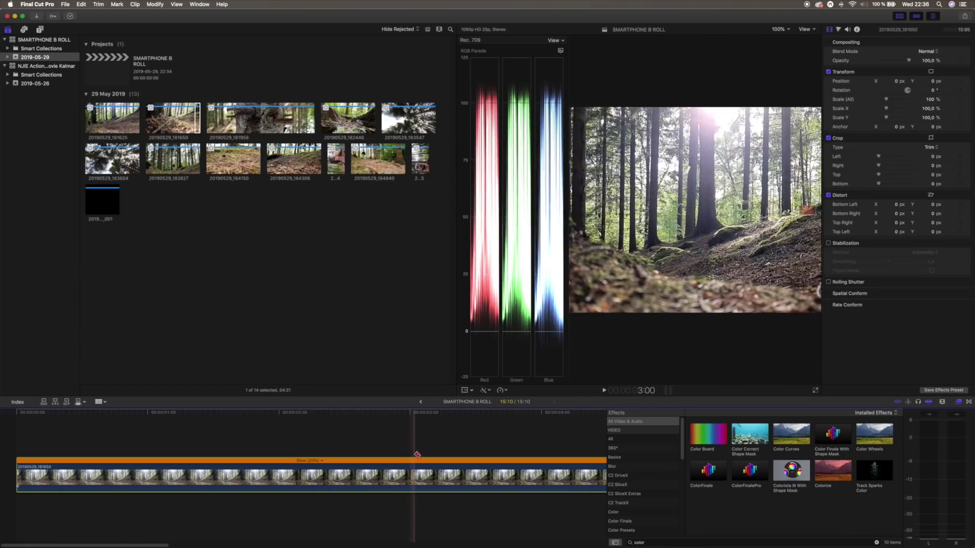
pyautogui.press('Left')
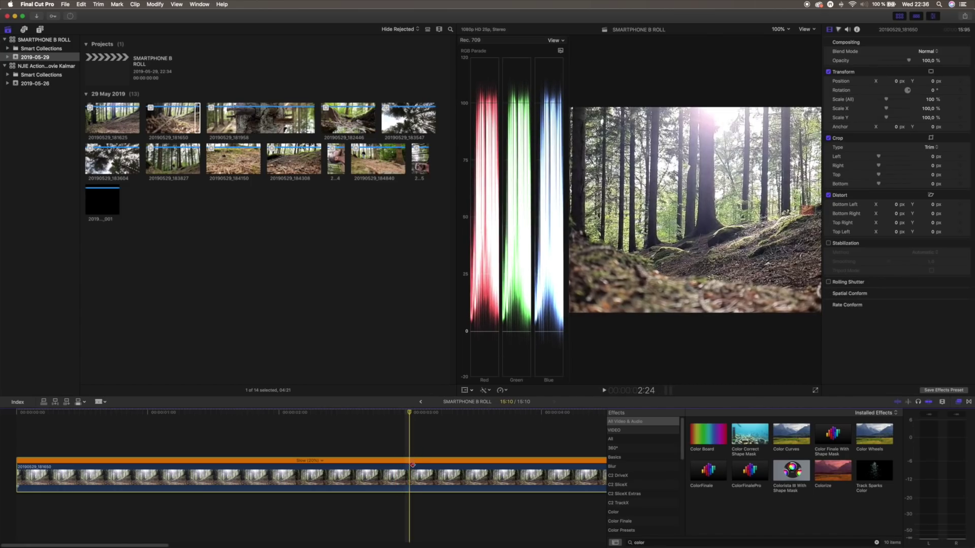
pyautogui.click(413, 472)
pyautogui.press('a')
pyautogui.click(428, 475)
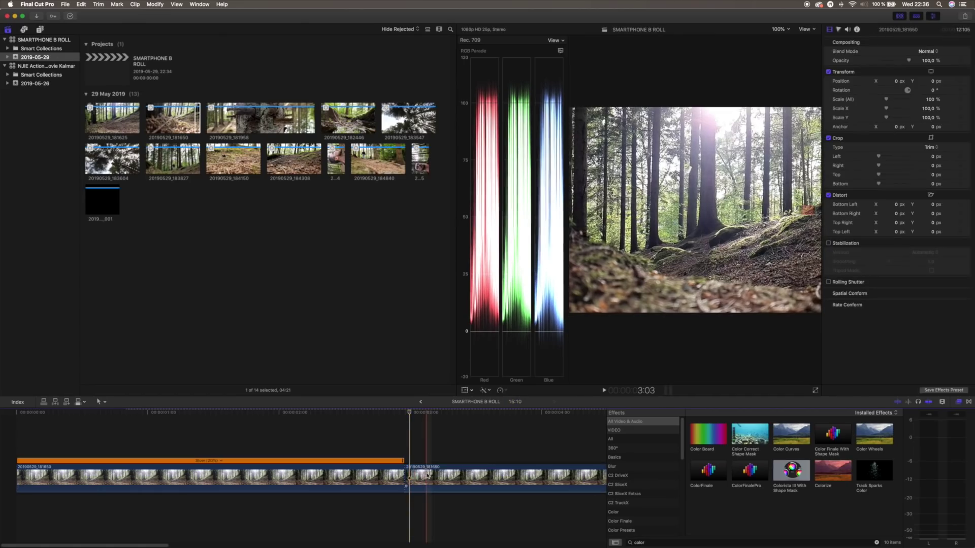
pyautogui.click(429, 475)
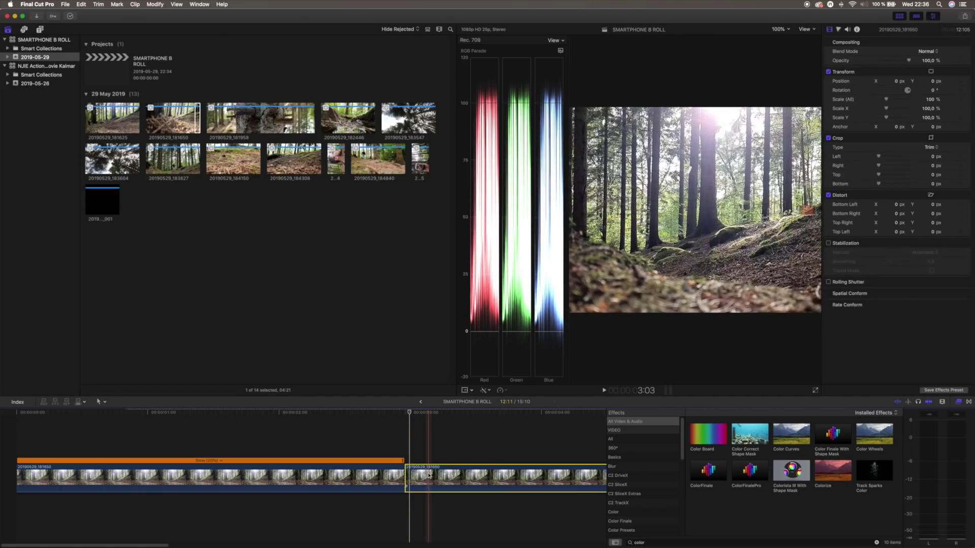
pyautogui.press('Delete')
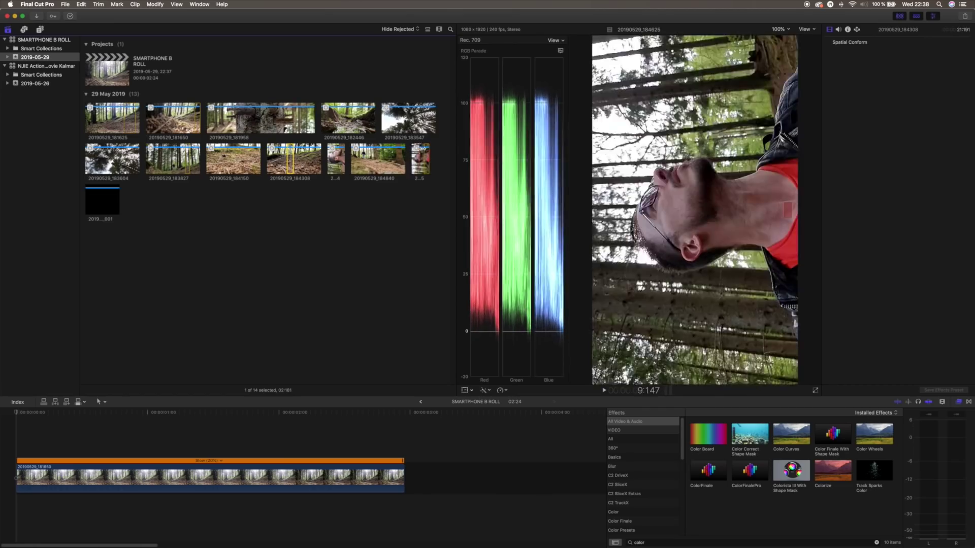
# Step: Append the portrait clip 20190529_184625 to the end of the timeline and place the playhead within it
pyautogui.moveTo(455, 340); pyautogui.dragTo(449, 490)
pyautogui.moveTo(118, 546); pyautogui.dragTo(191, 545)
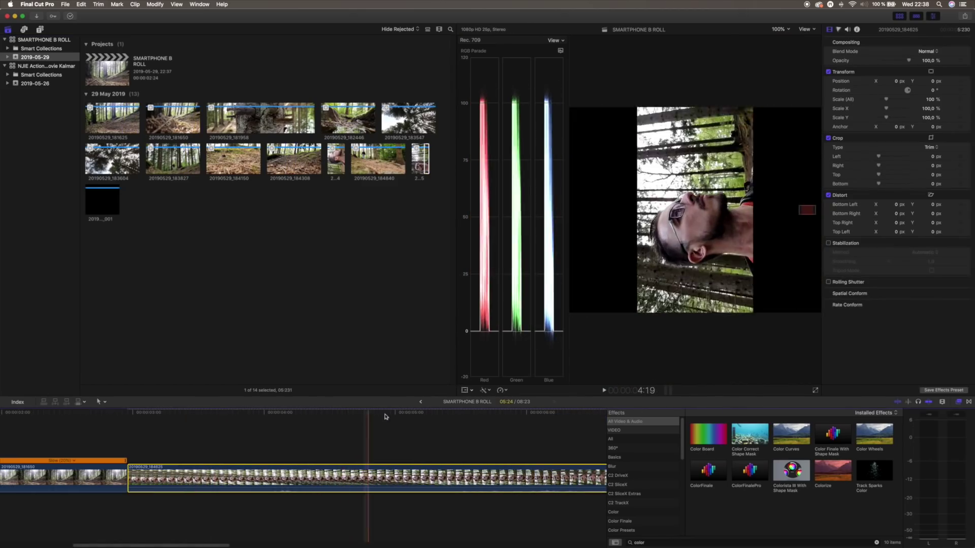
pyautogui.click(448, 430)
pyautogui.click(447, 466)
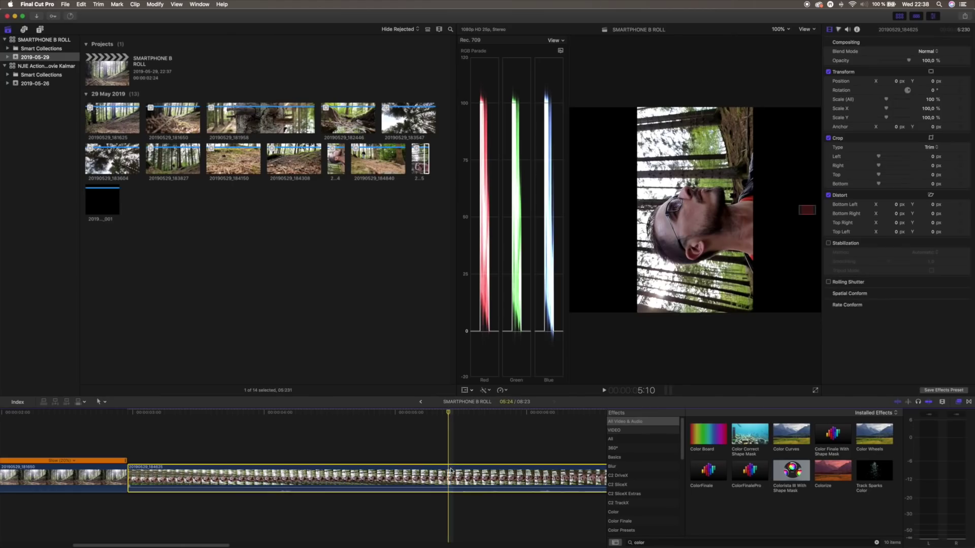
# Step: With the browser hidden, rotate the sideways portrait clip to -90° and scale it to 180%
pyautogui.click(899, 16)
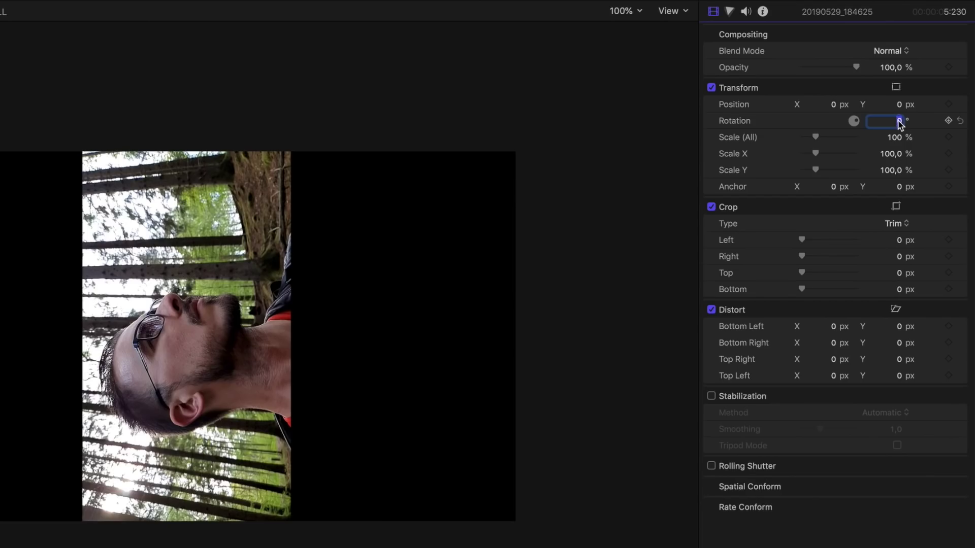
pyautogui.write('0')
pyautogui.press('Return')
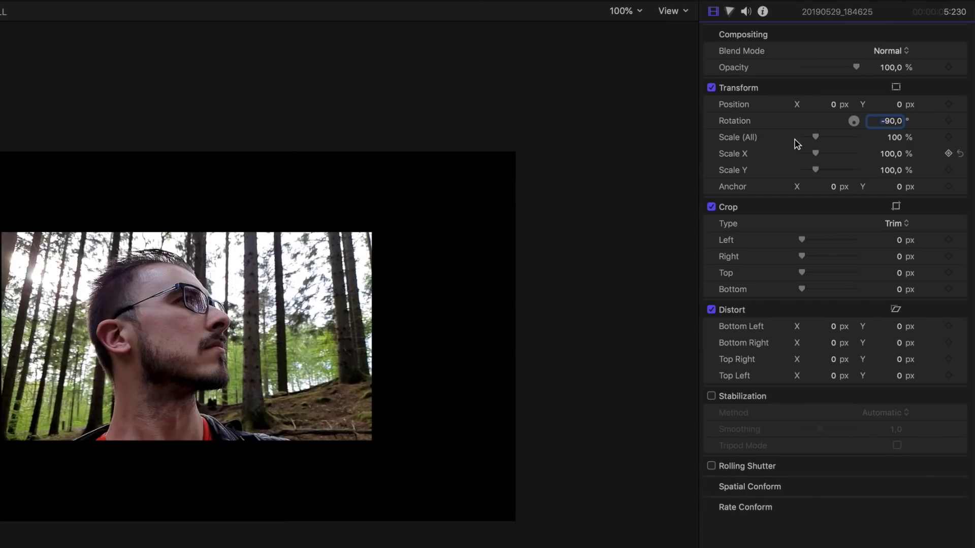
pyautogui.moveTo(817, 136); pyautogui.dragTo(829, 136)
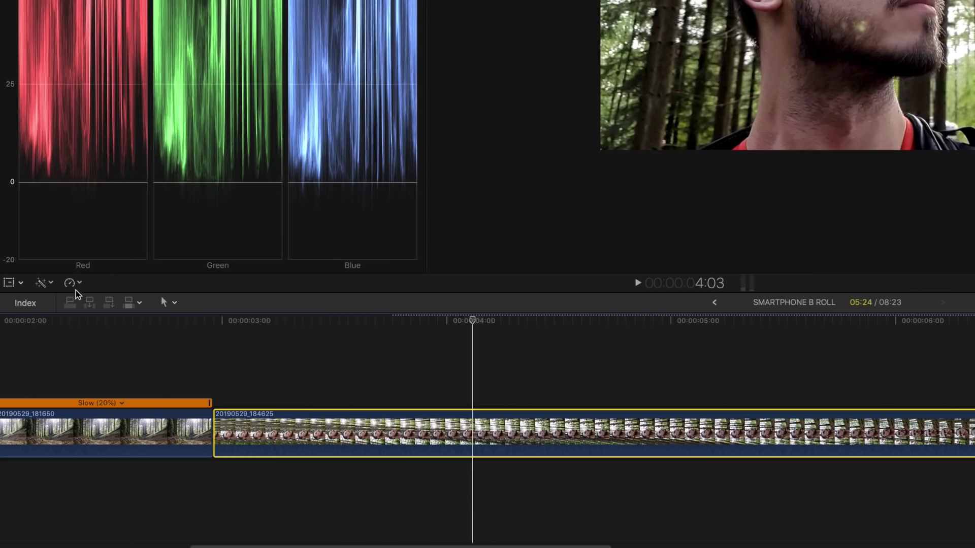
# Step: Slow the portrait clip to a custom speed rate of 20%
pyautogui.click(71, 282)
pyautogui.moveTo(123, 297)
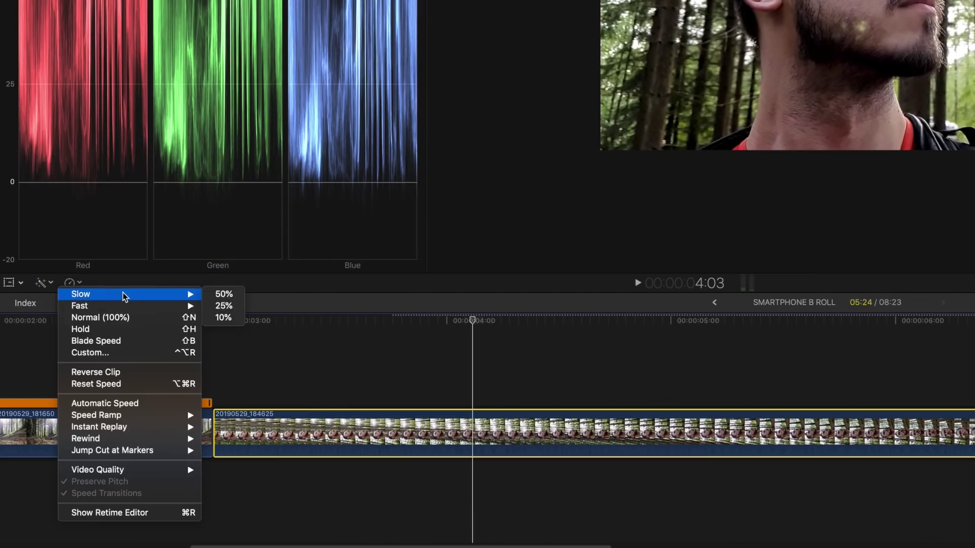
pyautogui.click(159, 354)
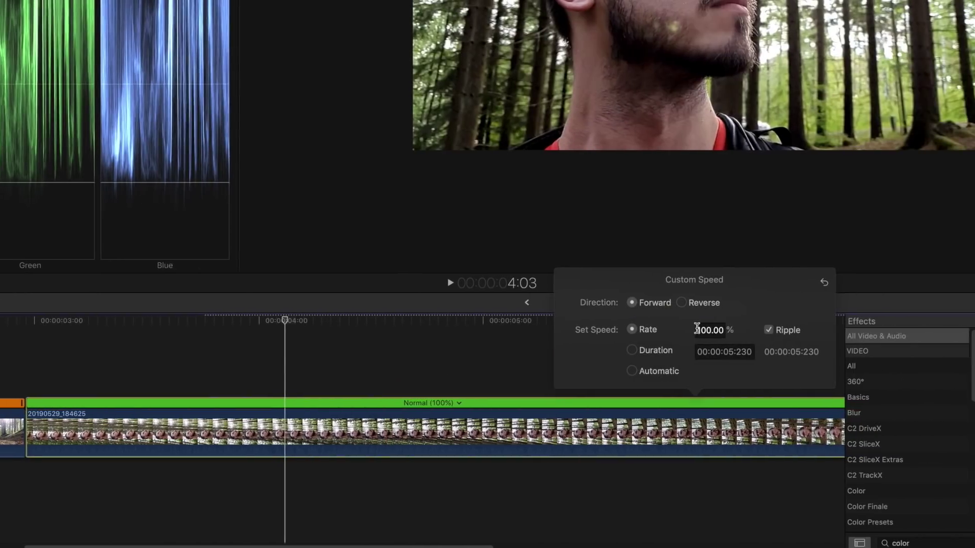
pyautogui.doubleClick(697, 329)
pyautogui.write('20')
pyautogui.press('Return')
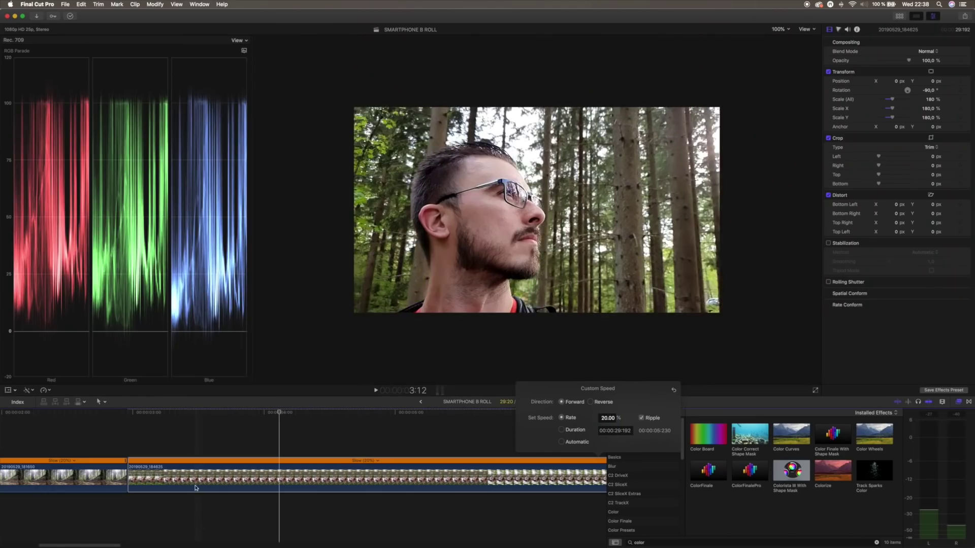
# Step: Play back the portrait clip, cut it at the 6:00 mark and delete the remainder
pyautogui.press('space')
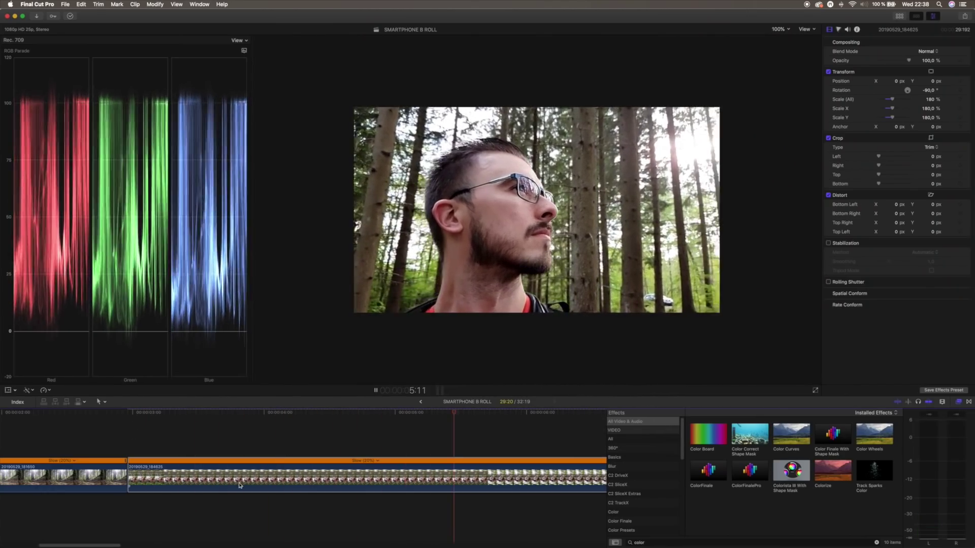
pyautogui.press('space')
pyautogui.click(517, 479)
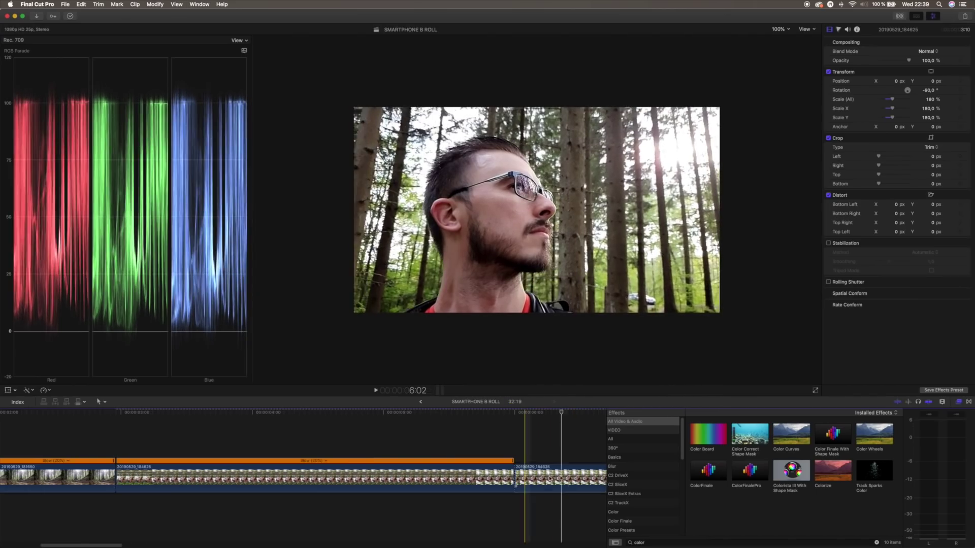
pyautogui.press('a')
pyautogui.click(548, 480)
pyautogui.press('Delete')
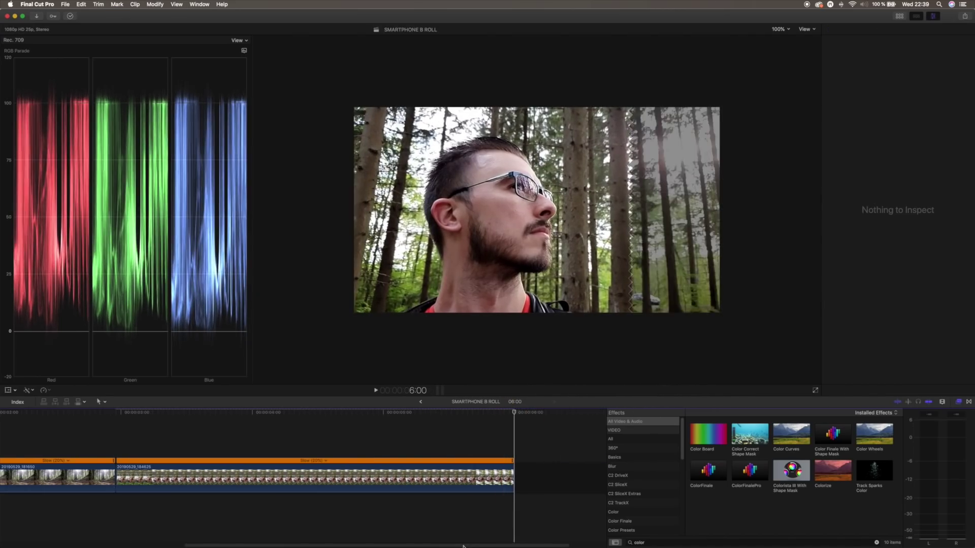
pyautogui.hotkey('shift', 'z')
pyautogui.press('space')
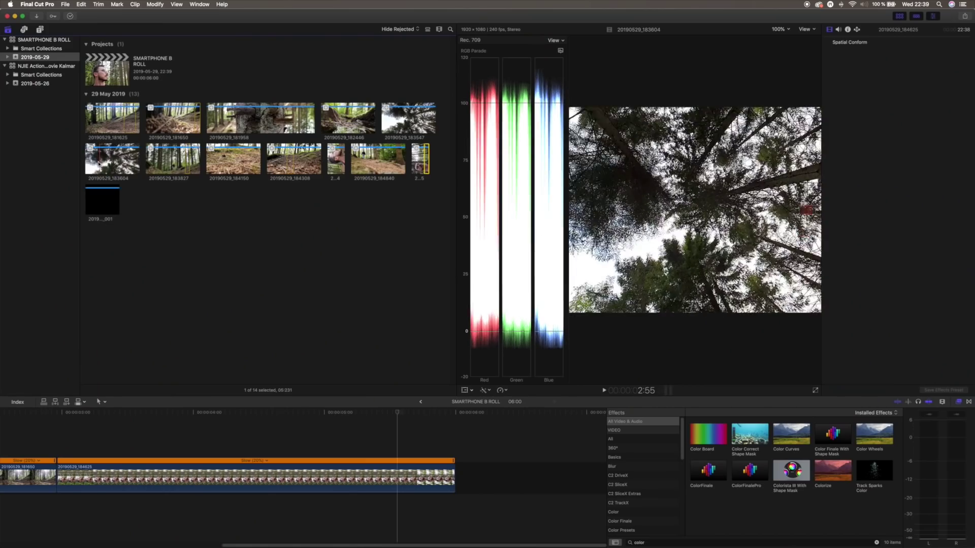
# Step: Append the treetop clip 20190529_183604 to the end of the timeline and slow it to 20%
pyautogui.moveTo(112, 164); pyautogui.dragTo(465, 469)
pyautogui.moveTo(267, 545); pyautogui.dragTo(331, 545)
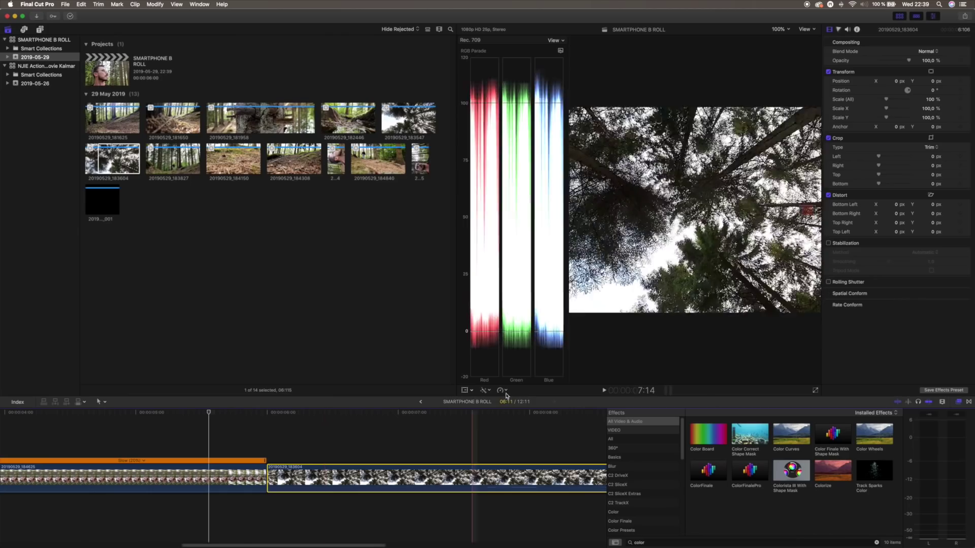
pyautogui.click(502, 390)
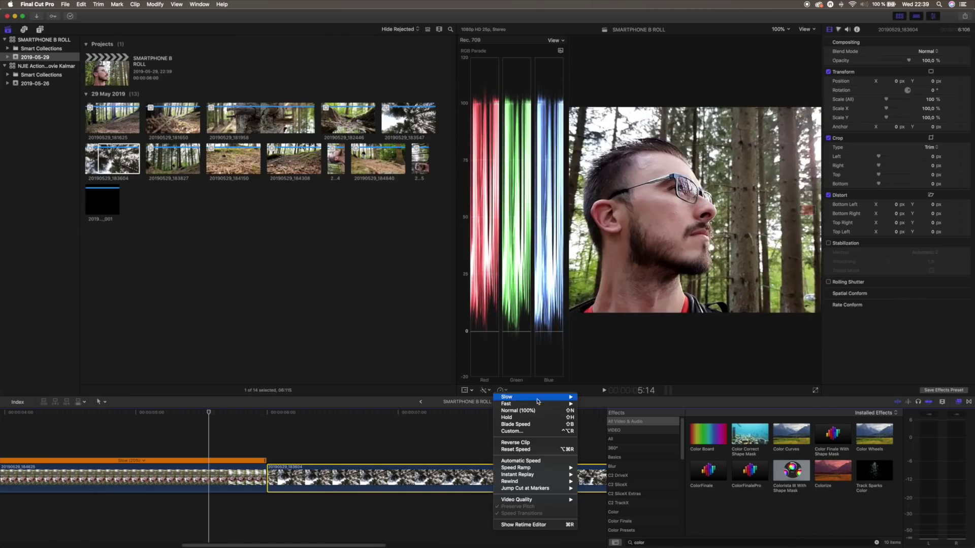
pyautogui.click(541, 431)
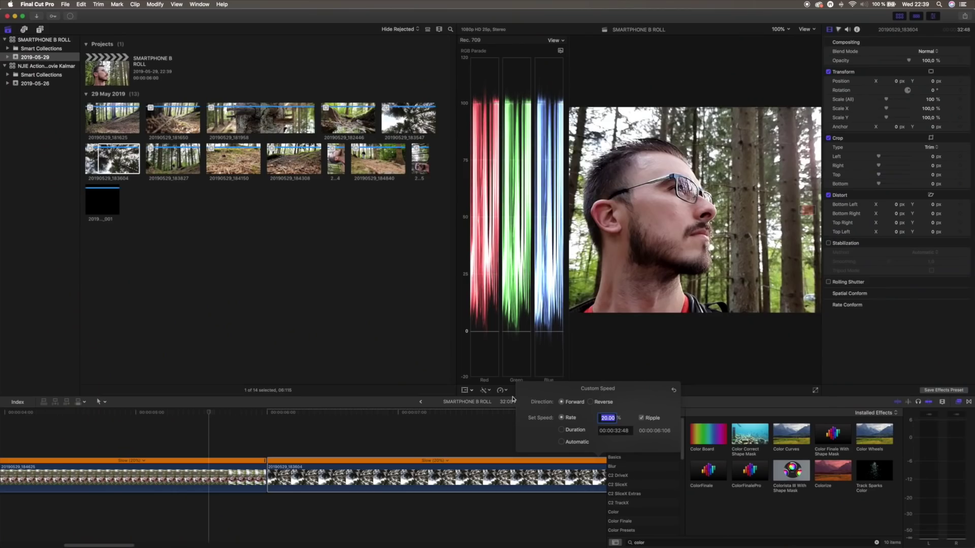
# Step: Divide the treetop clip's retiming into speed segments, starting at about 7:08, and speed up the middle segment
pyautogui.click(235, 441)
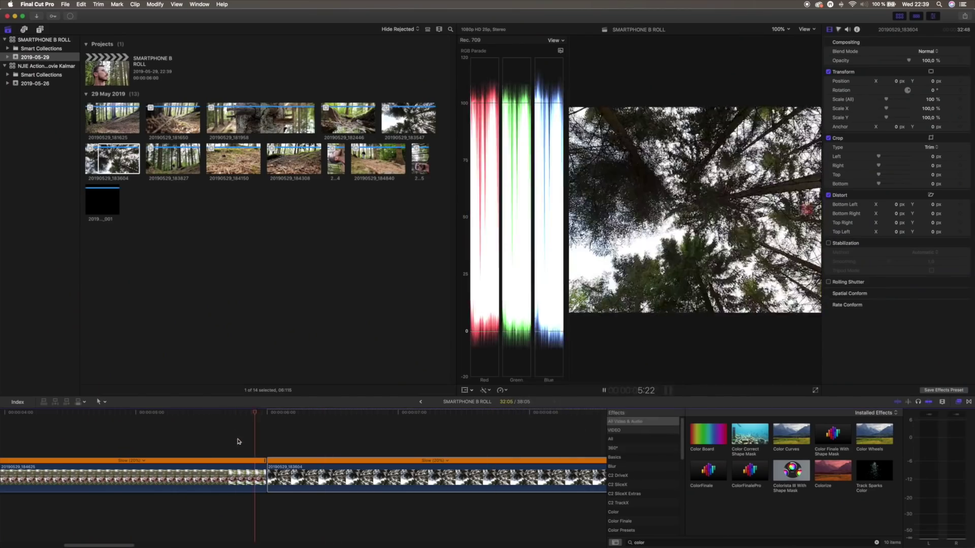
pyautogui.hscroll(3, 267, 446)
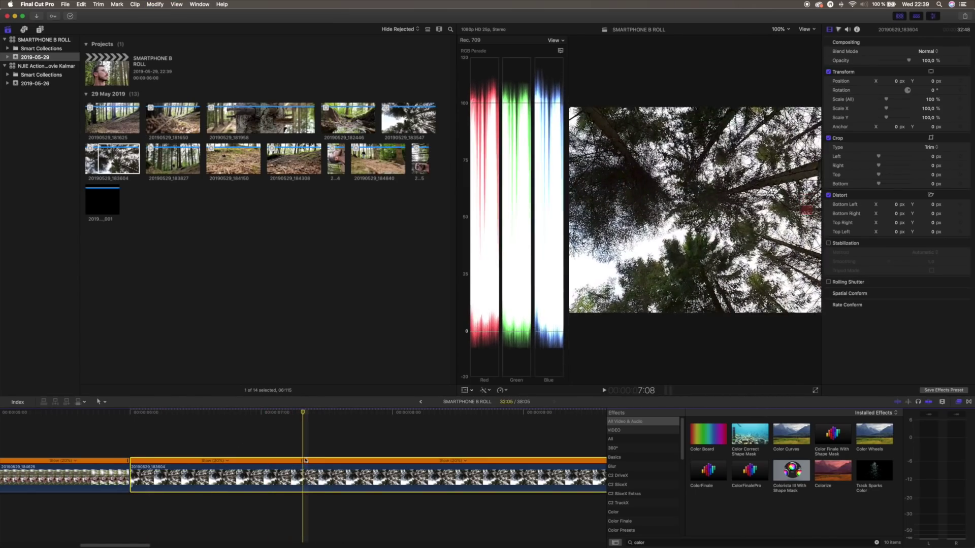
pyautogui.press('super+minus')
pyautogui.hscroll(5, 515, 449)
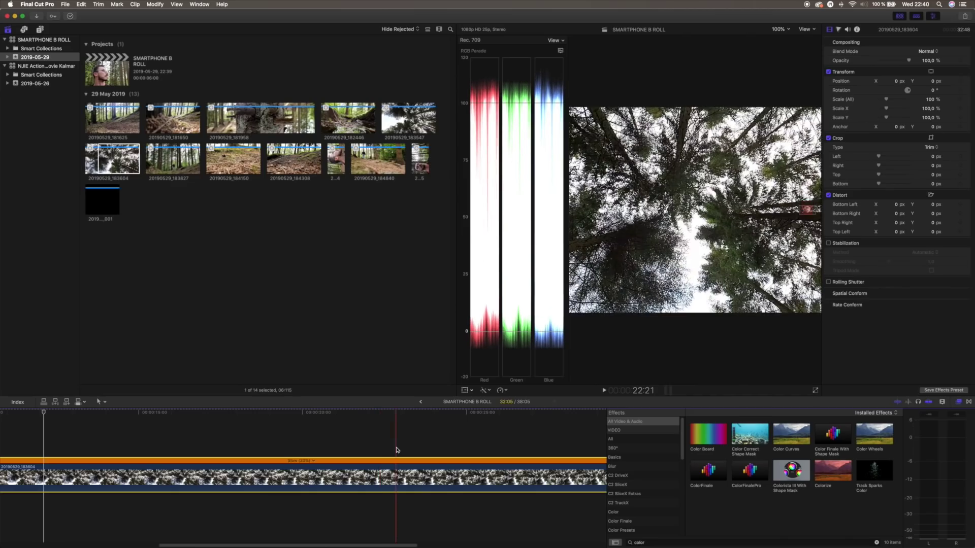
pyautogui.click(197, 462)
pyautogui.moveTo(250, 476)
pyautogui.click(274, 490)
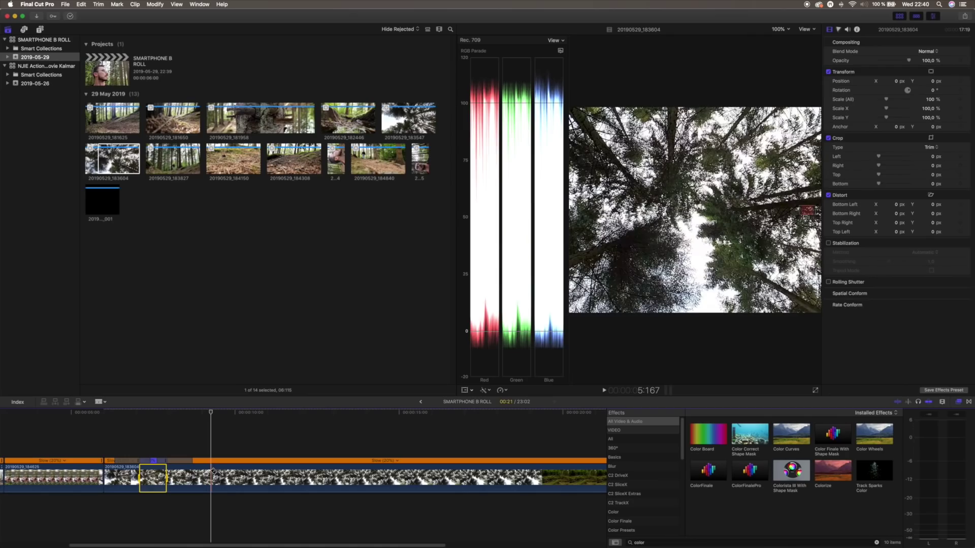
# Step: Cut the treetop clip after its sped-up section, at about 9:07, and delete the remainder
pyautogui.click(213, 472)
pyautogui.click(272, 473)
pyautogui.press('Delete')
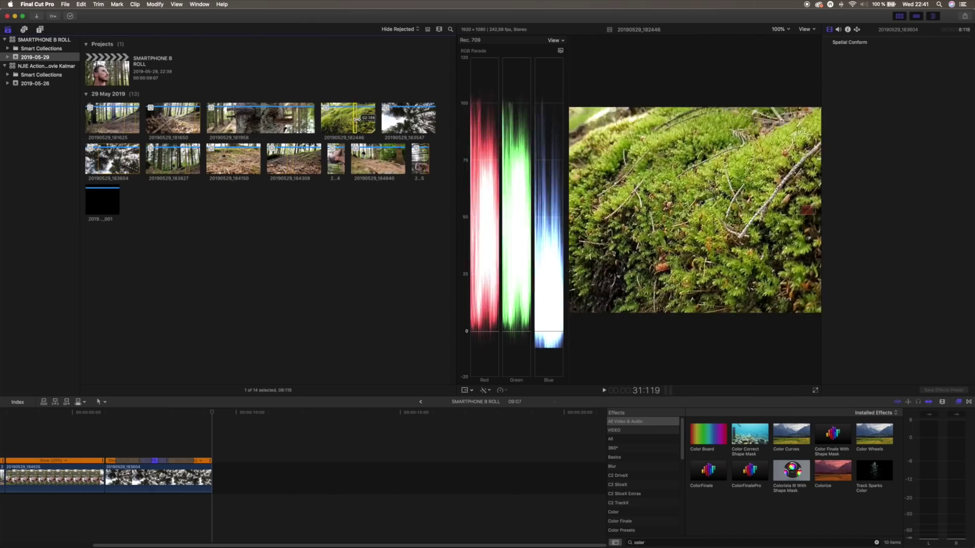
# Step: Append the selected range of clip 20190529_182446 to the end of the timeline and slow it to 20%
pyautogui.moveTo(354, 120); pyautogui.dragTo(229, 478)
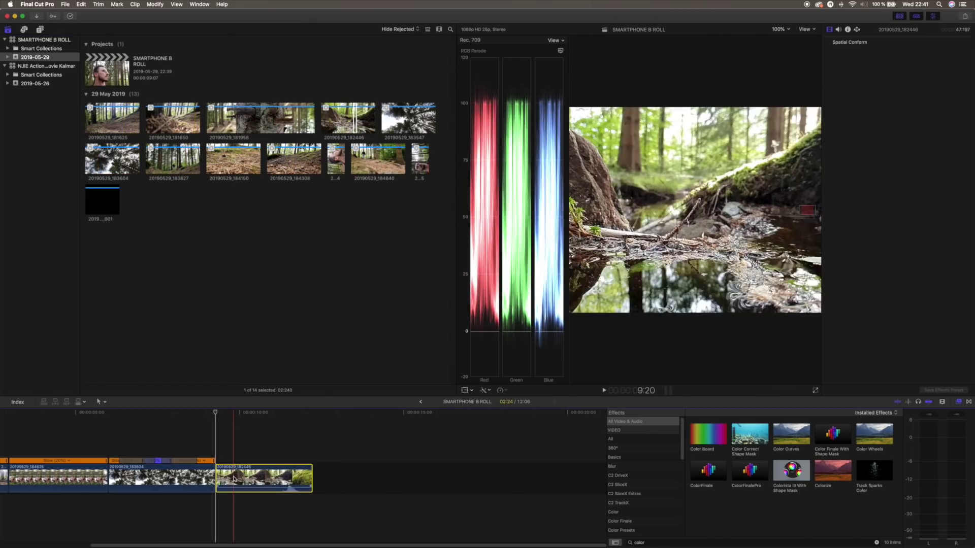
pyautogui.click(500, 390)
pyautogui.click(508, 440)
pyautogui.write('20')
pyautogui.press('Return')
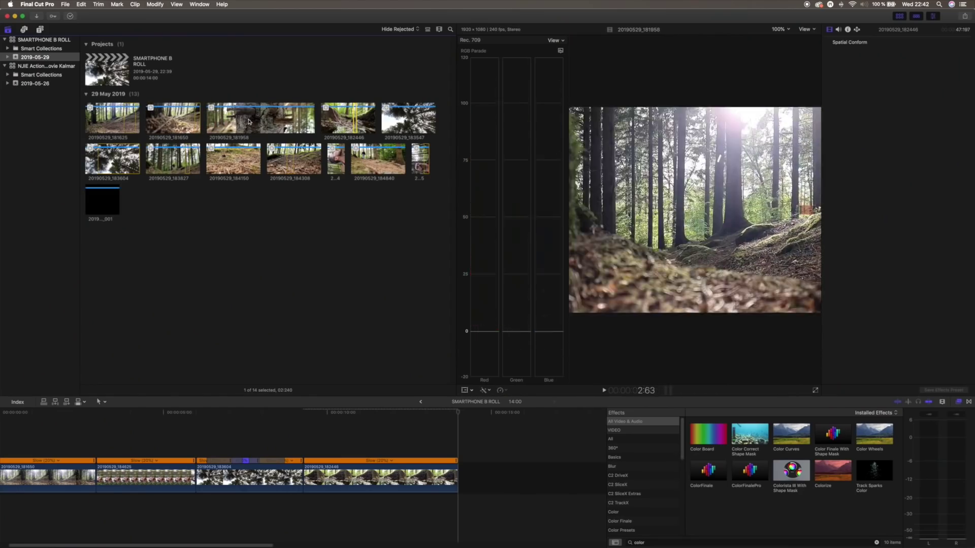
# Step: Insert the final part of clip 20190529_181958 between the first two timeline clips and hide the browser
pyautogui.click(302, 131)
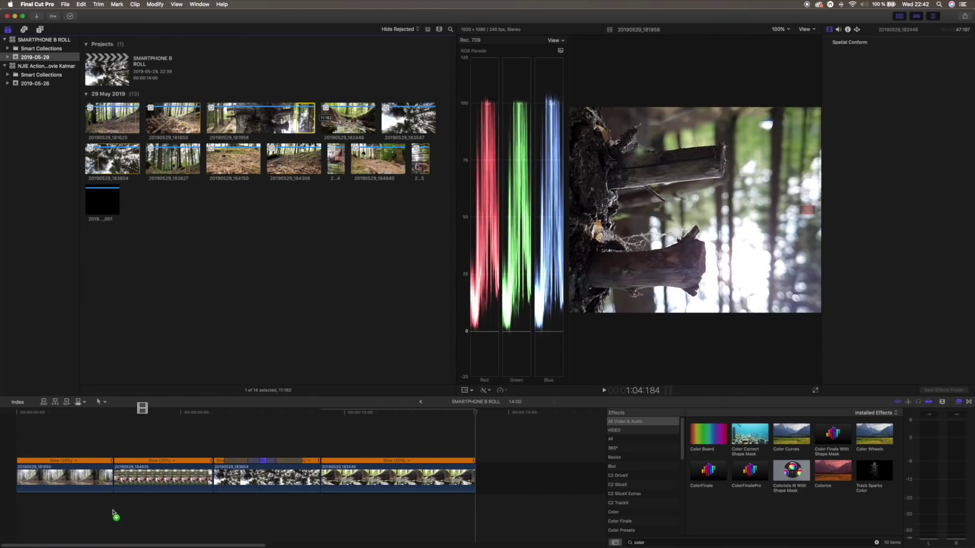
pyautogui.moveTo(113, 514); pyautogui.dragTo(114, 511)
pyautogui.press('super+ctrl+1')
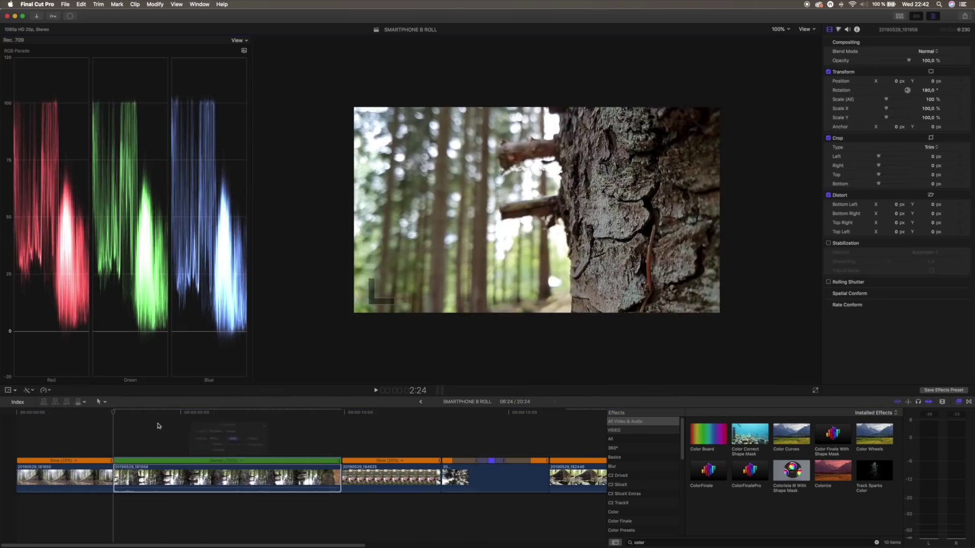
# Step: Slow clip 20190529_181958 to 20% and divide its retiming into three speed segments, cutting at about 4 and 10 seconds
pyautogui.write('20')
pyautogui.press('Return')
pyautogui.press('space')
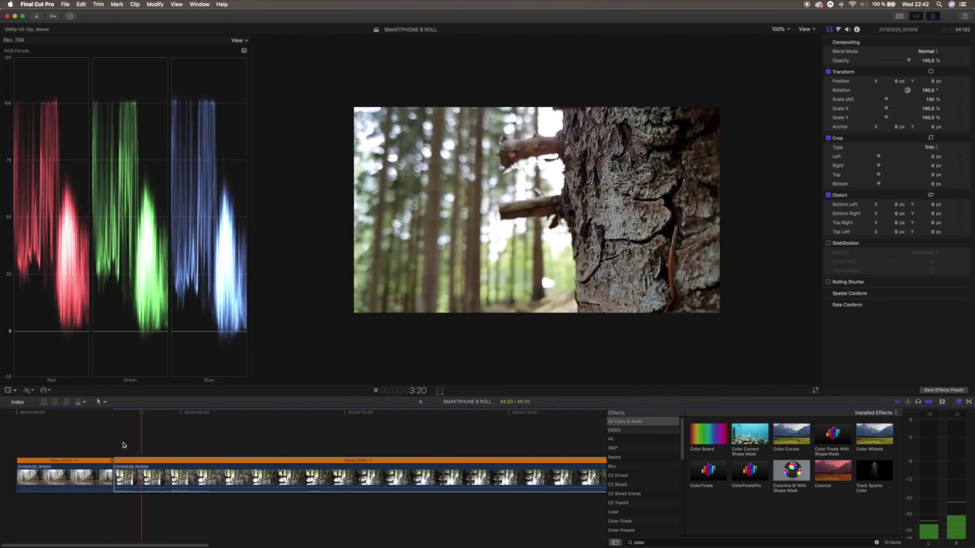
pyautogui.click(259, 470)
pyautogui.press('space')
pyautogui.hotkey('shift', 'b')
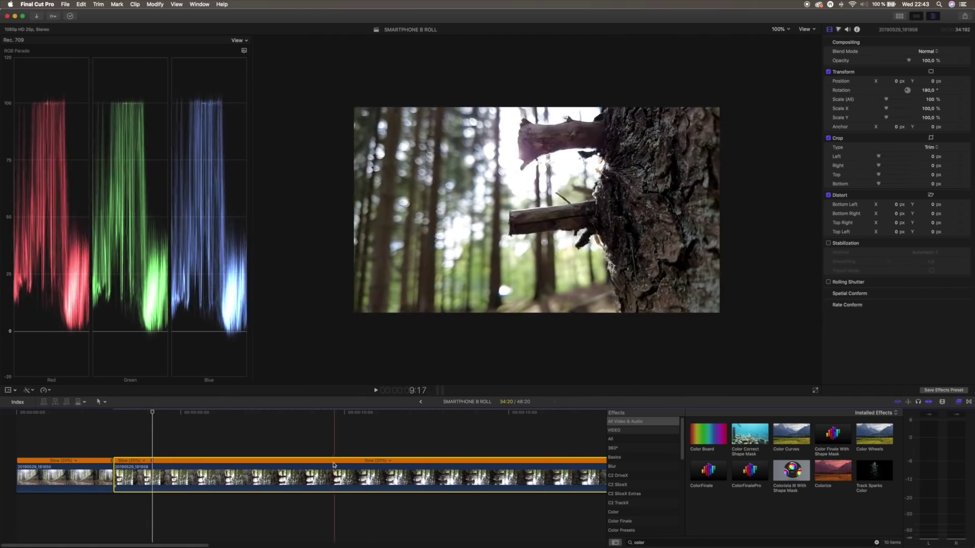
pyautogui.hotkey('shift', 'b')
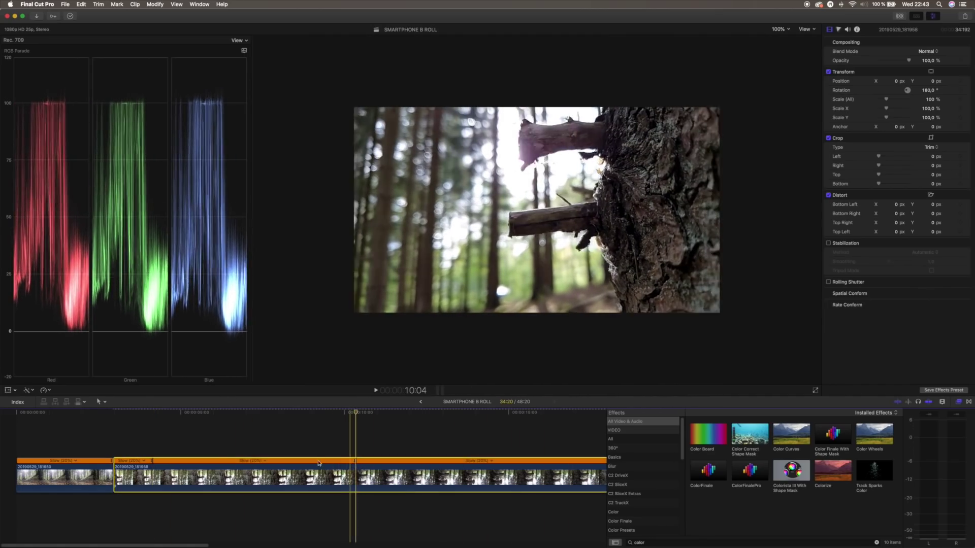
# Step: Speed up the middle speed segment of clip 20190529_181958 and trim off the clip's end shortly after it
pyautogui.click(266, 461)
pyautogui.click(325, 487)
pyautogui.press('space')
pyautogui.hotkey('alt', ']')
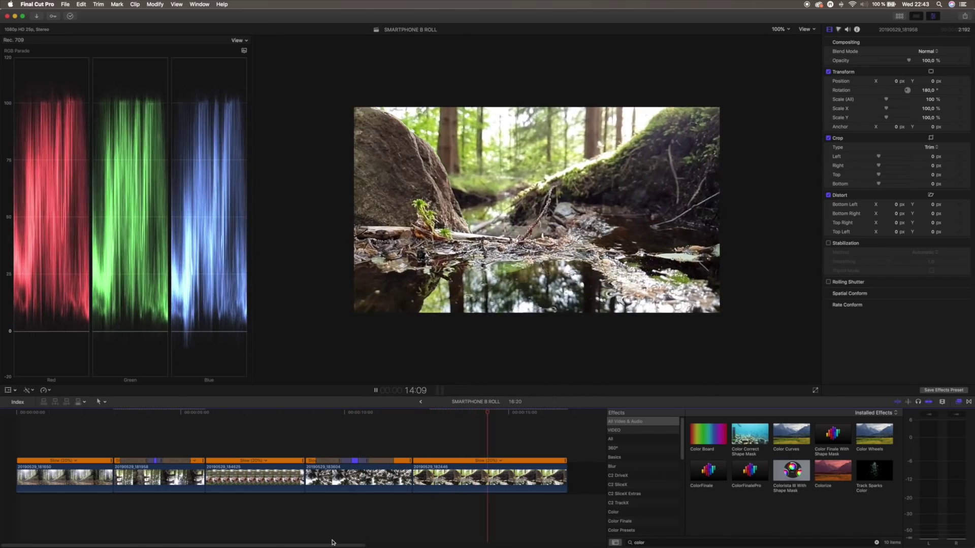
pyautogui.press('space')
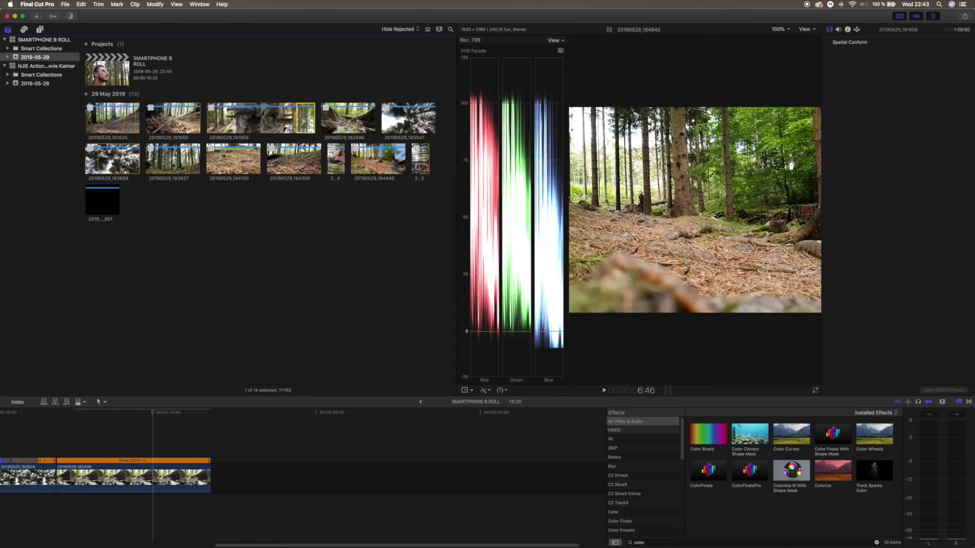
# Step: Append clip 20190529_184840 to the end of the timeline, slowed to 20%, and park the playhead at its start
pyautogui.click(371, 166)
pyautogui.press('e')
pyautogui.hotkey('ctrl', 'shift', '2')
pyautogui.click(213, 414)
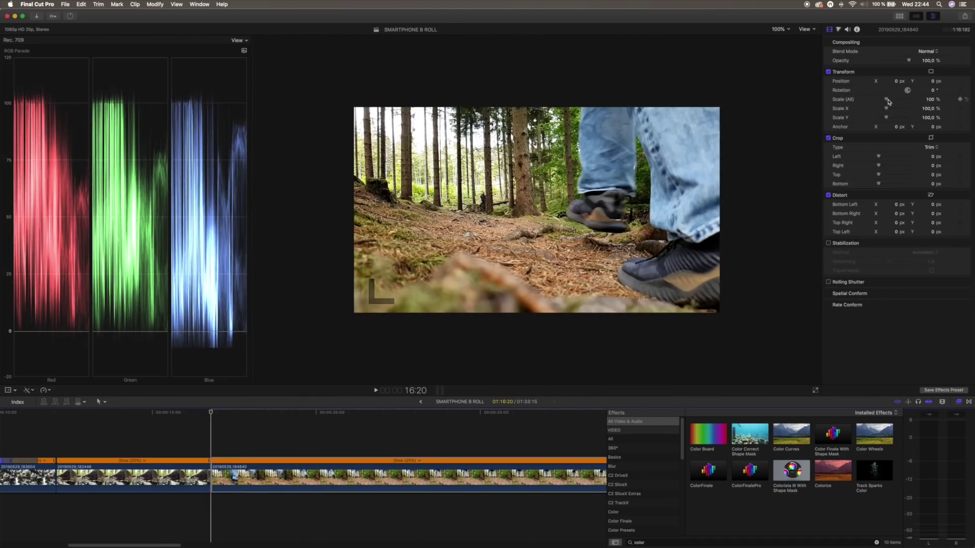
# Step: Scale the walking clip 20190529_184840 uniformly to 120%
pyautogui.moveTo(887, 100); pyautogui.dragTo(888, 100)
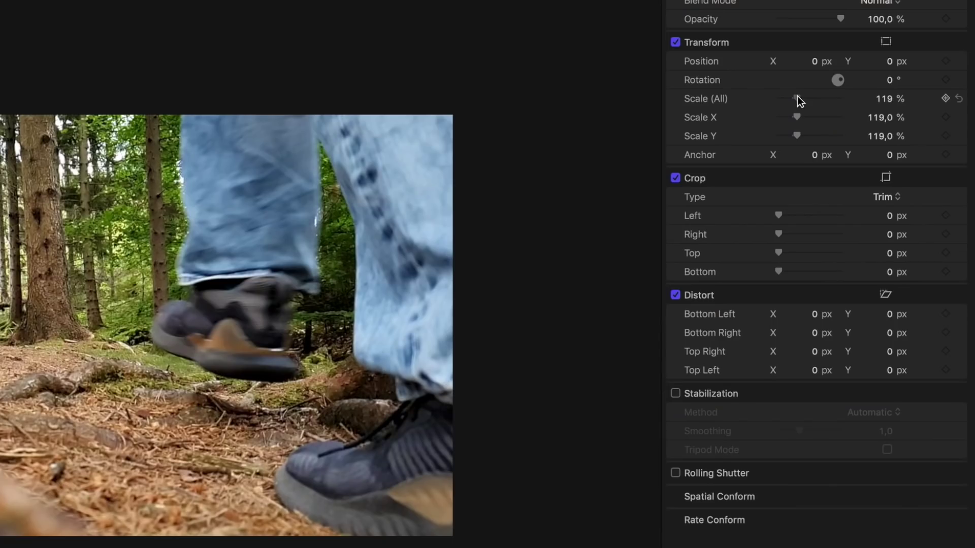
pyautogui.moveTo(797, 96); pyautogui.dragTo(863, 95)
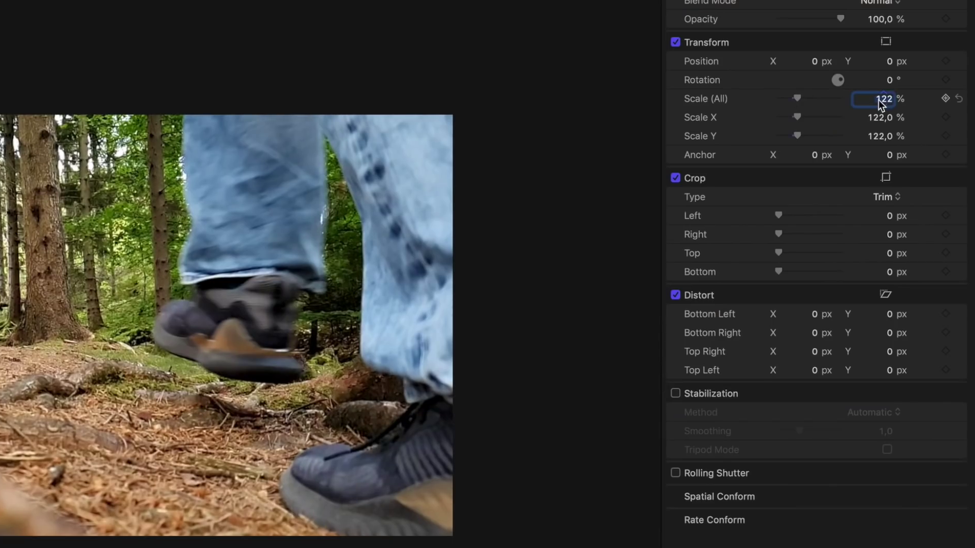
pyautogui.write('120')
pyautogui.press('Return')
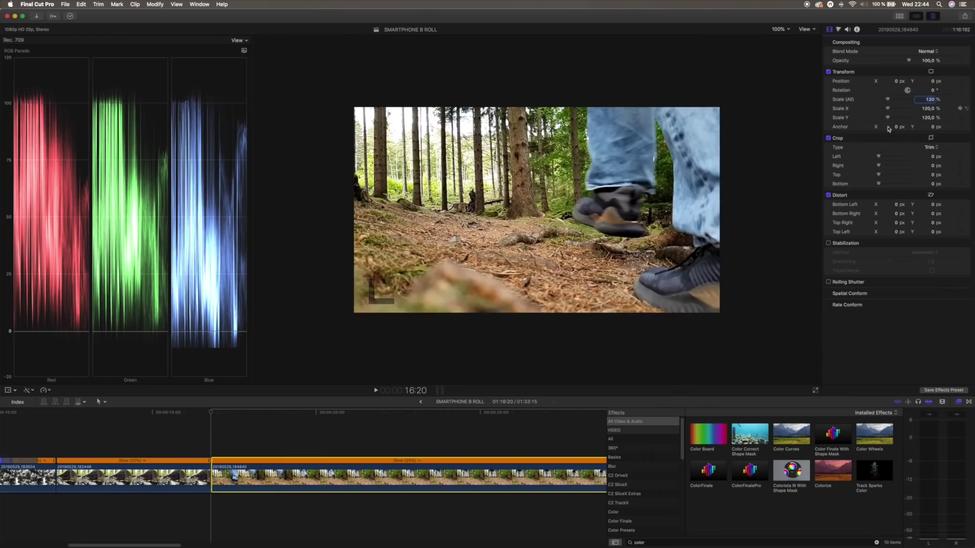
# Step: Shift the walking clip's X position to -185 px and add a position keyframe at its start
pyautogui.moveTo(899, 82); pyautogui.dragTo(802, 83)
pyautogui.moveTo(891, 82); pyautogui.dragTo(892, 82)
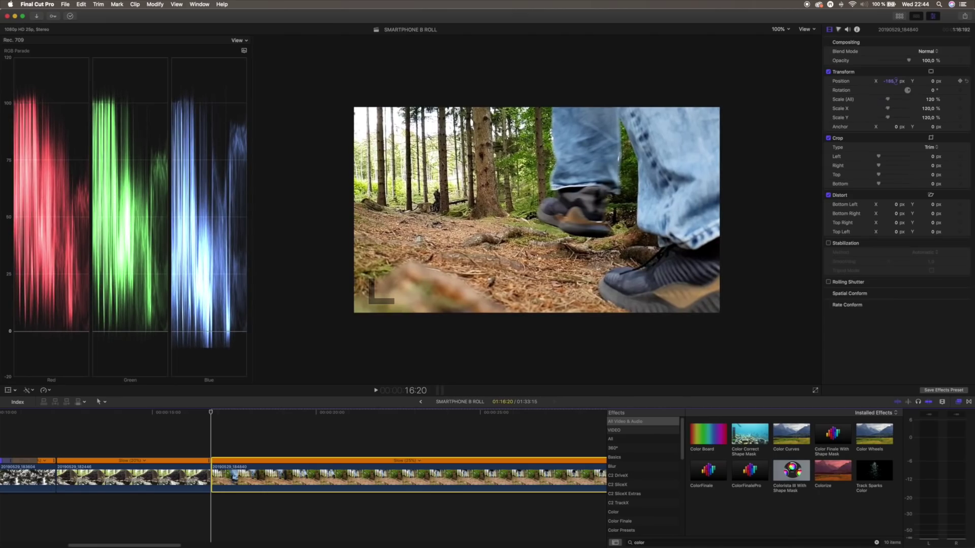
pyautogui.click(959, 81)
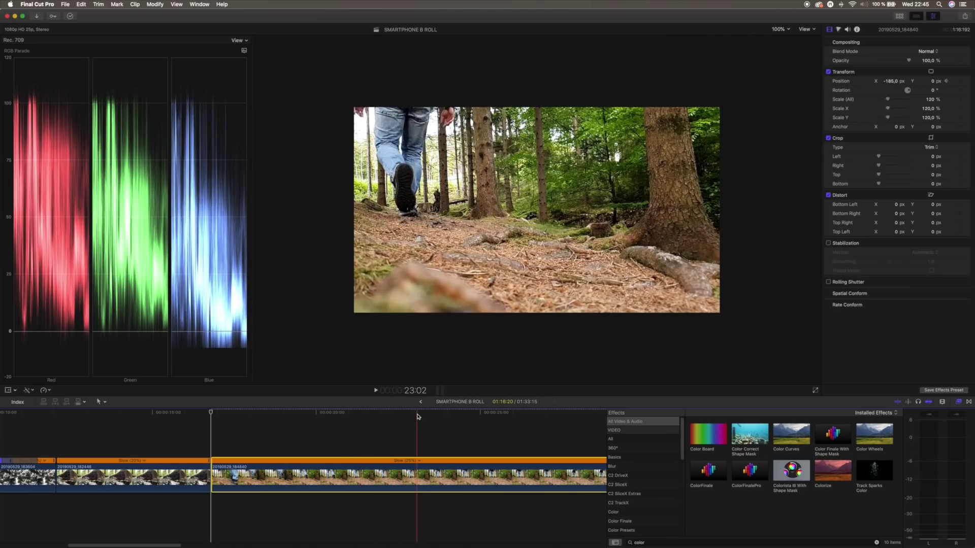
# Step: Set the walking clip's X position to 0 px at 23:02 and play back the animated move
pyautogui.click(890, 81)
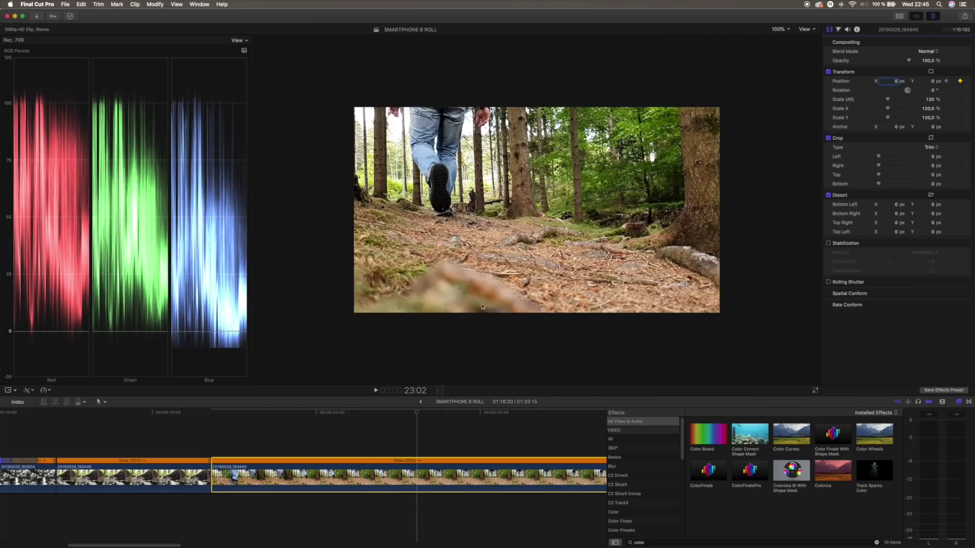
pyautogui.press('space')
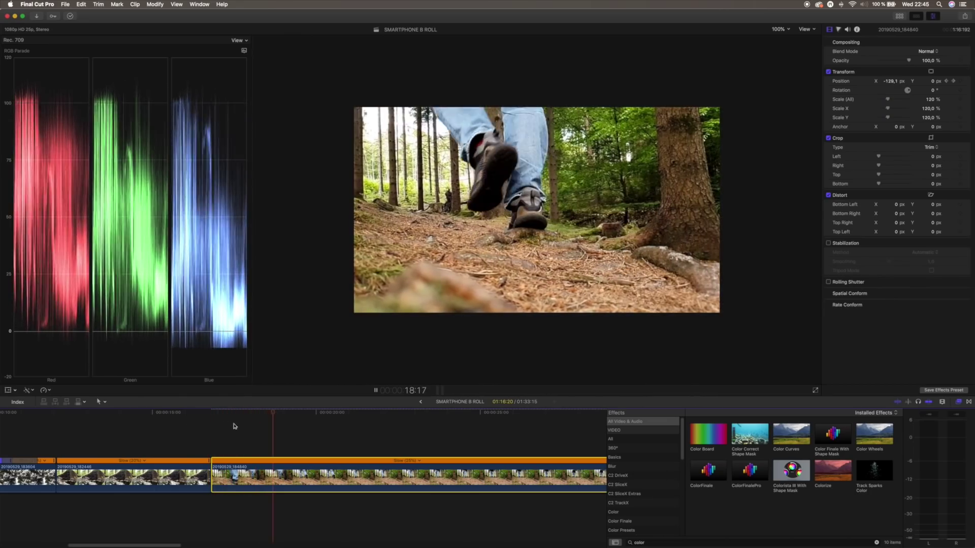
pyautogui.press('space')
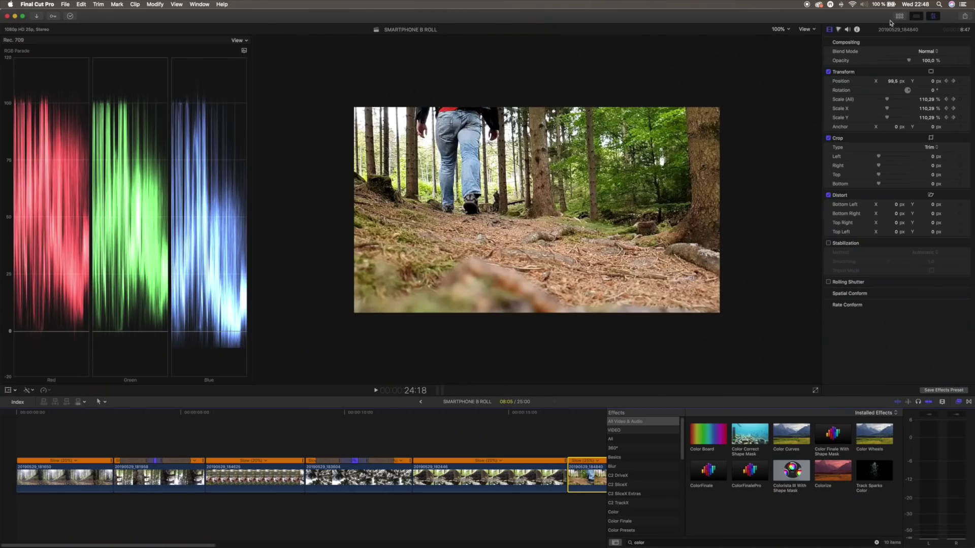
# Step: Show the generators in the browser and place the Custom generator above the clips at the start of the timeline
pyautogui.click(900, 16)
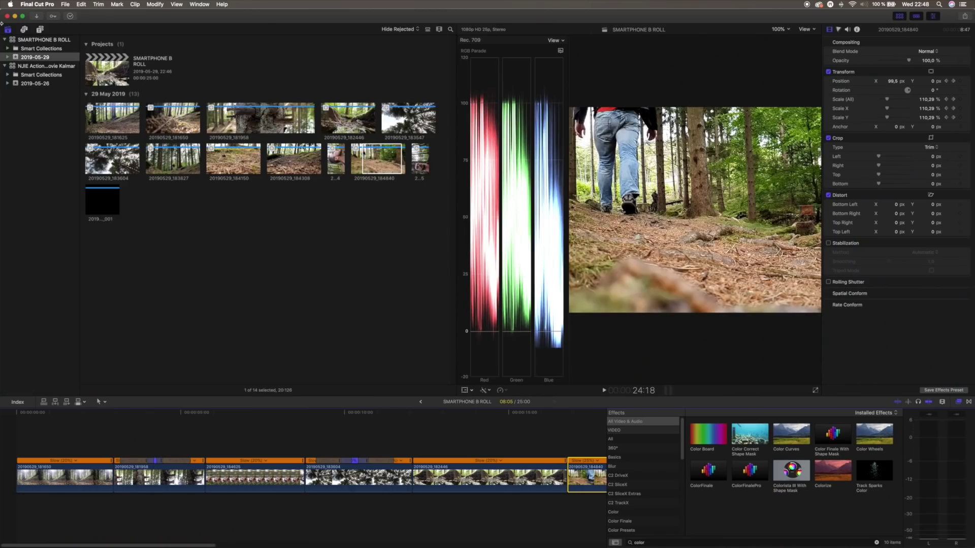
pyautogui.click(40, 29)
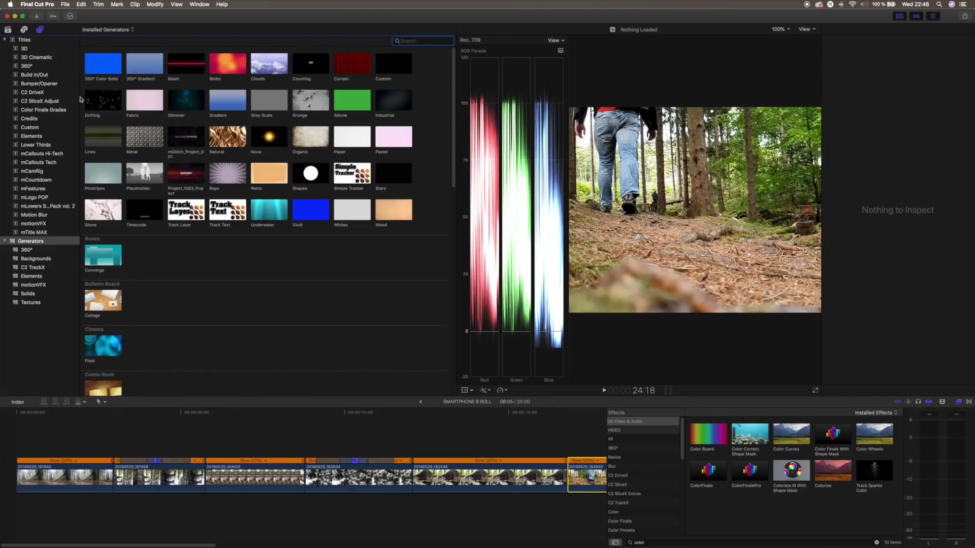
pyautogui.moveTo(402, 65); pyautogui.dragTo(4, 447)
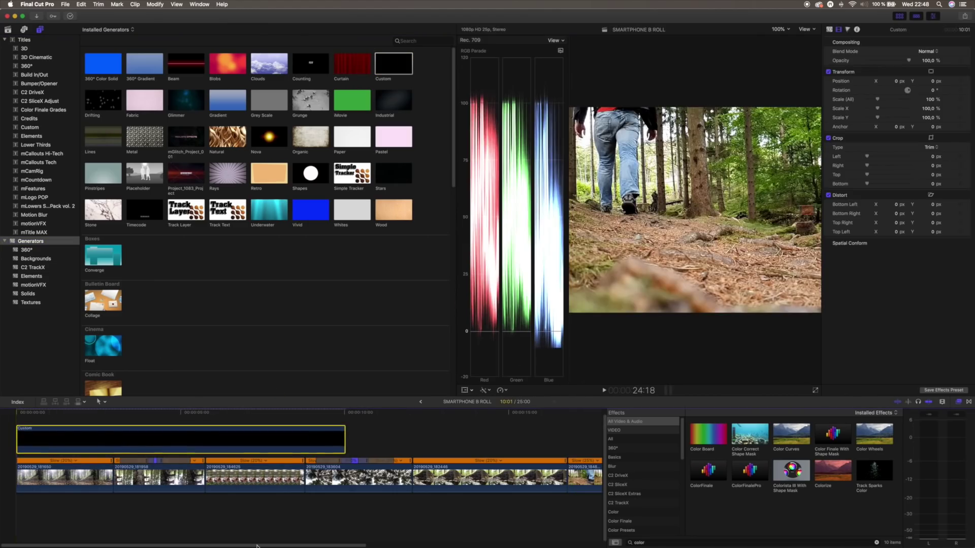
# Step: Extend the Custom generator to the end of the sequence at 25:00 and keep it selected
pyautogui.moveTo(262, 547); pyautogui.dragTo(417, 546)
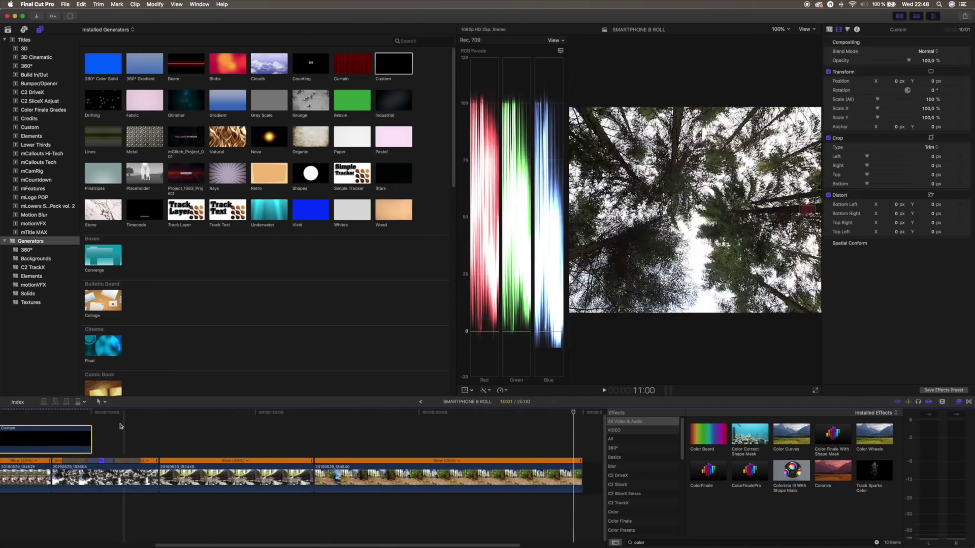
pyautogui.moveTo(91, 439); pyautogui.dragTo(582, 432)
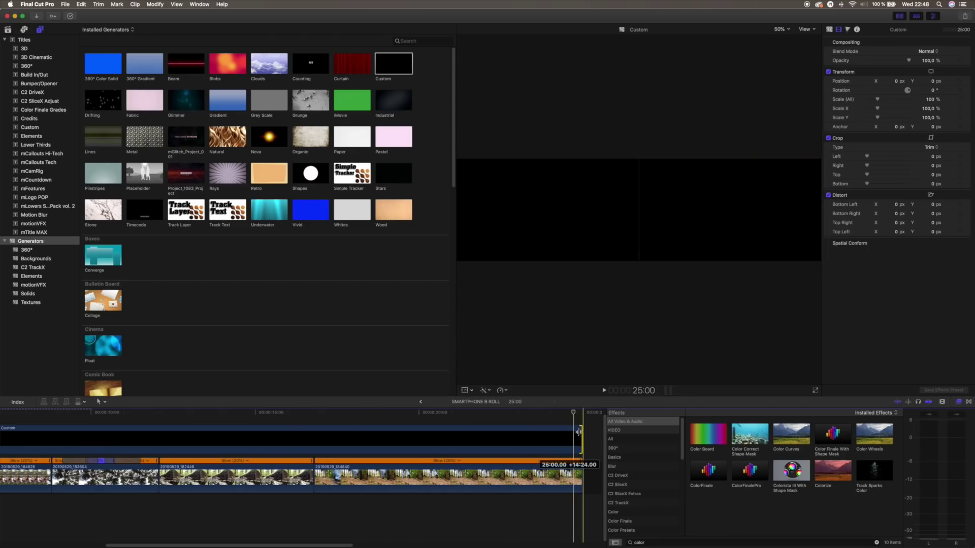
pyautogui.click(529, 443)
pyautogui.hscroll(-10, 33, 443)
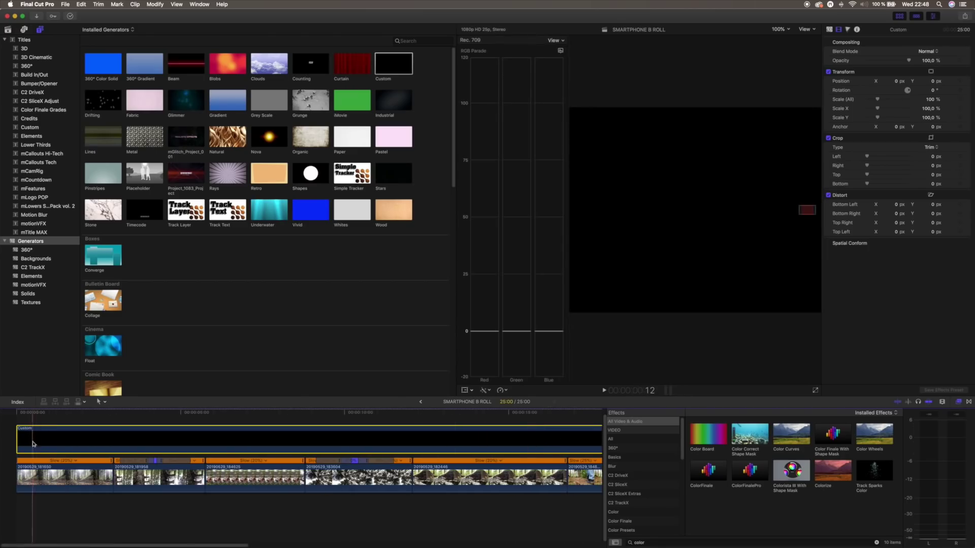
# Step: Crop the Custom generator's top by 960 px to form the lower black bar
pyautogui.click(933, 175)
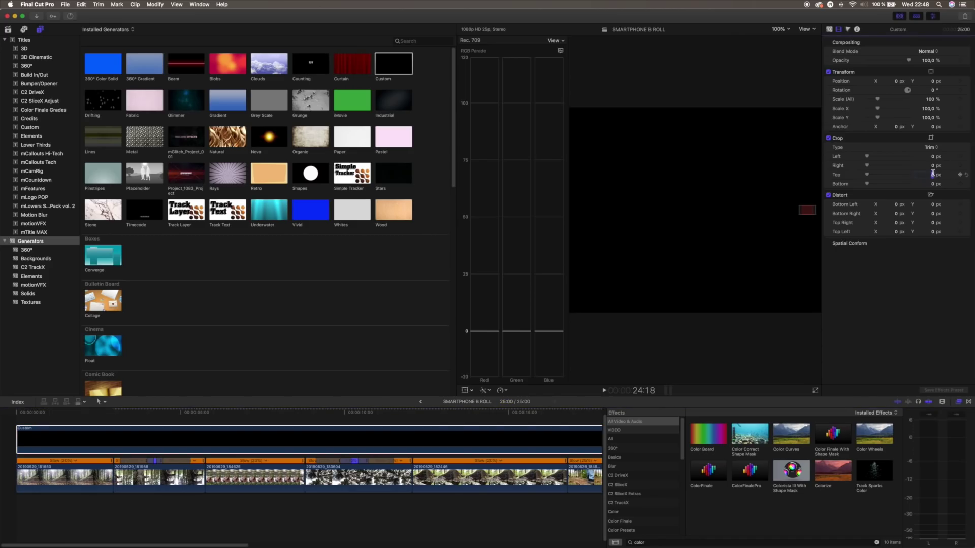
pyautogui.write('960')
pyautogui.press('Return')
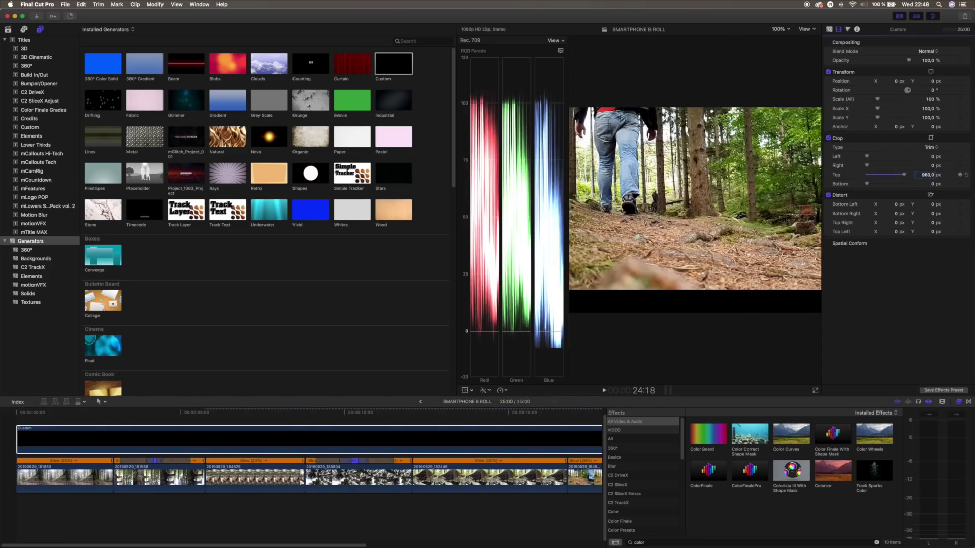
# Step: Duplicate the Custom generator onto the layer above and reset the copy's top crop
pyautogui.click(212, 452)
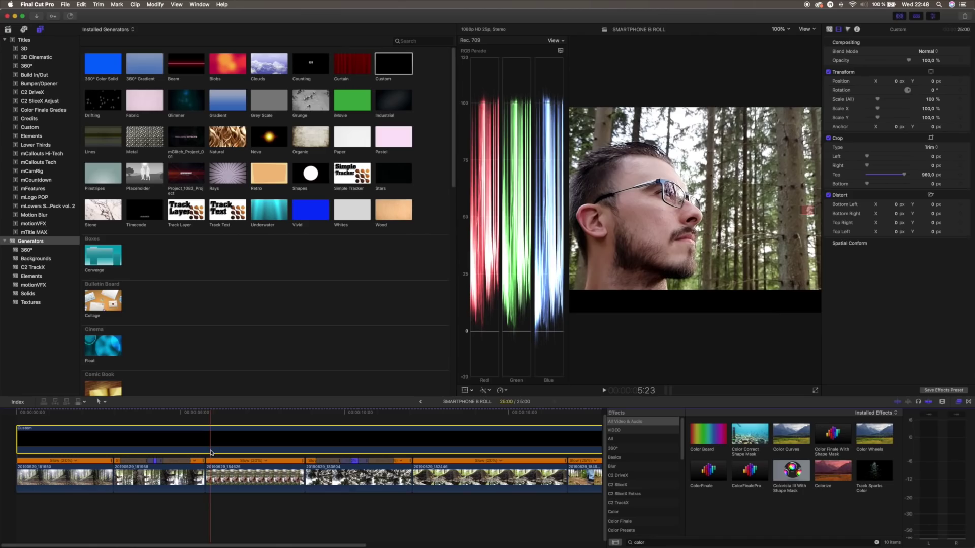
pyautogui.click(281, 413)
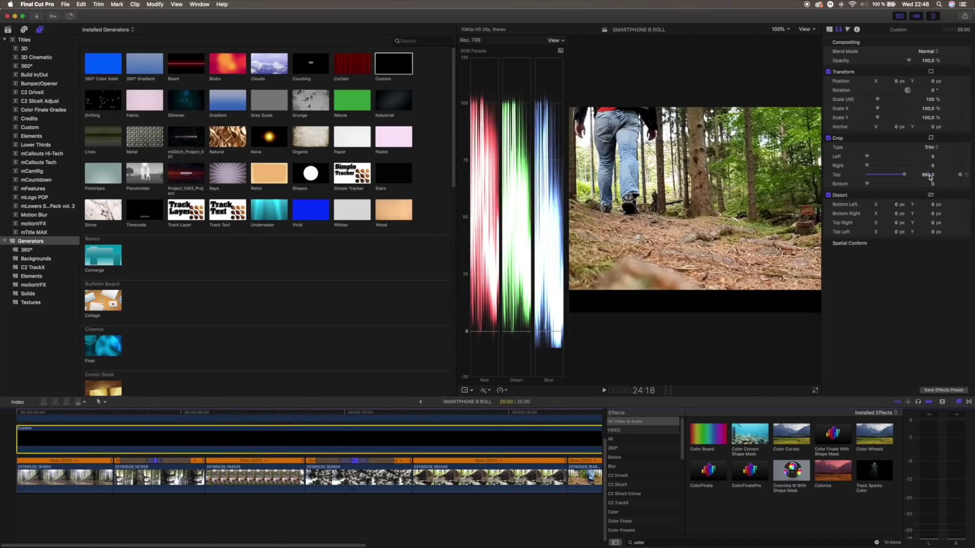
pyautogui.click(929, 176)
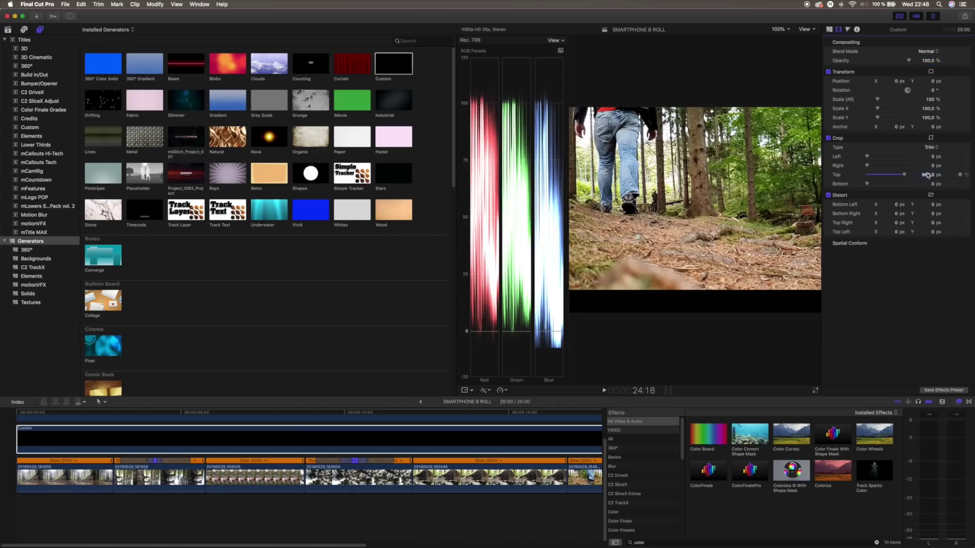
pyautogui.click(966, 176)
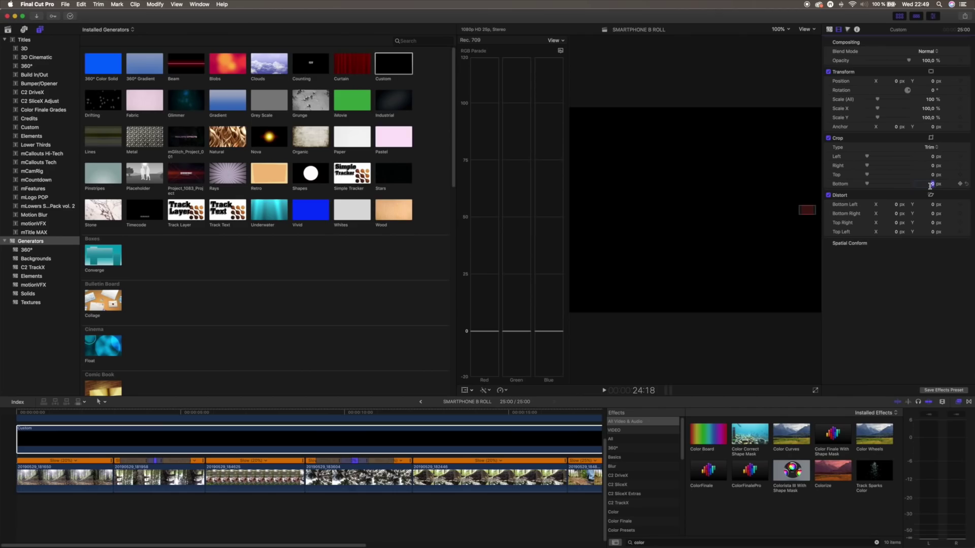